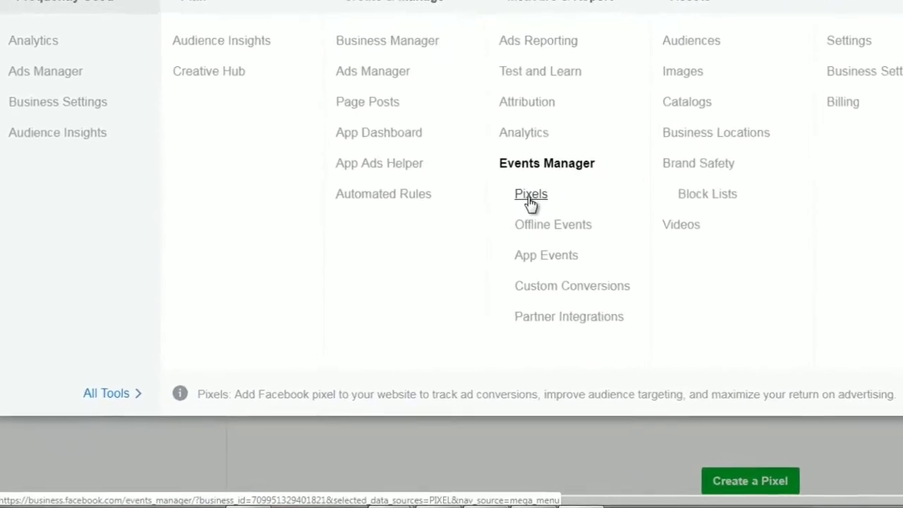
Step: Open the Pixels page of Events Manager and create a Facebook Pixel data source named "Scuba Diving Pixel"
{"action": "left_click", "coordinate": [538, 191]}
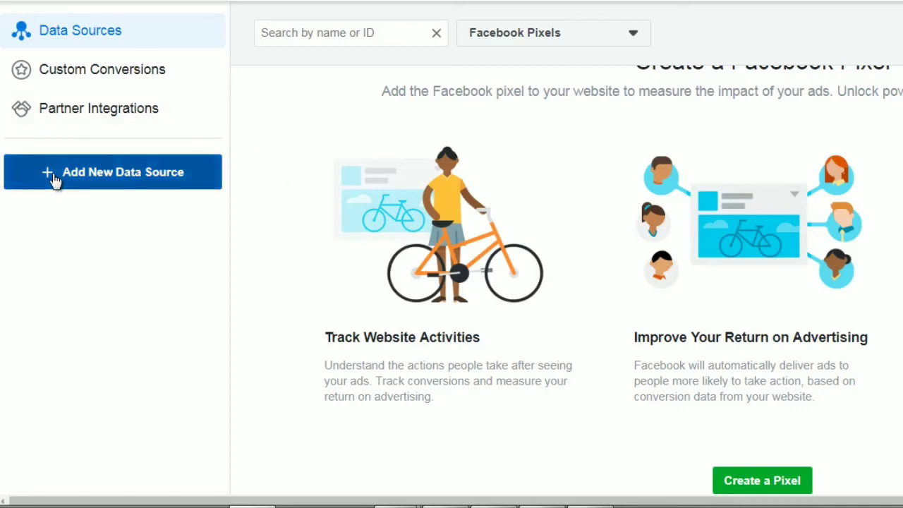
{"action": "left_click", "coordinate": [152, 180]}
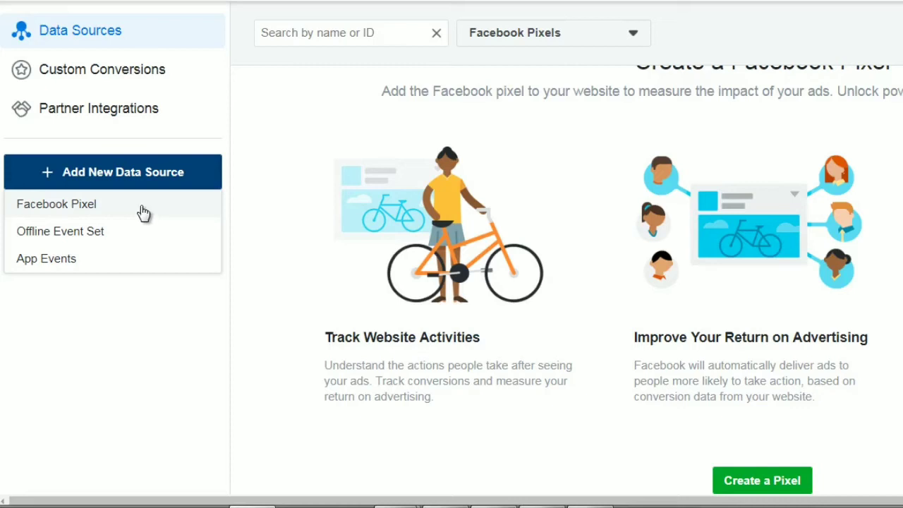
{"action": "left_click", "coordinate": [150, 180]}
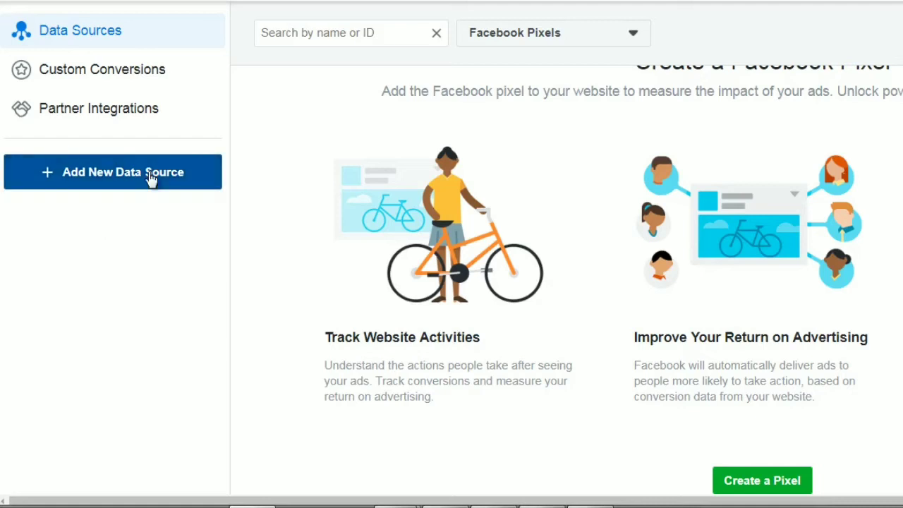
{"action": "left_click", "coordinate": [150, 179]}
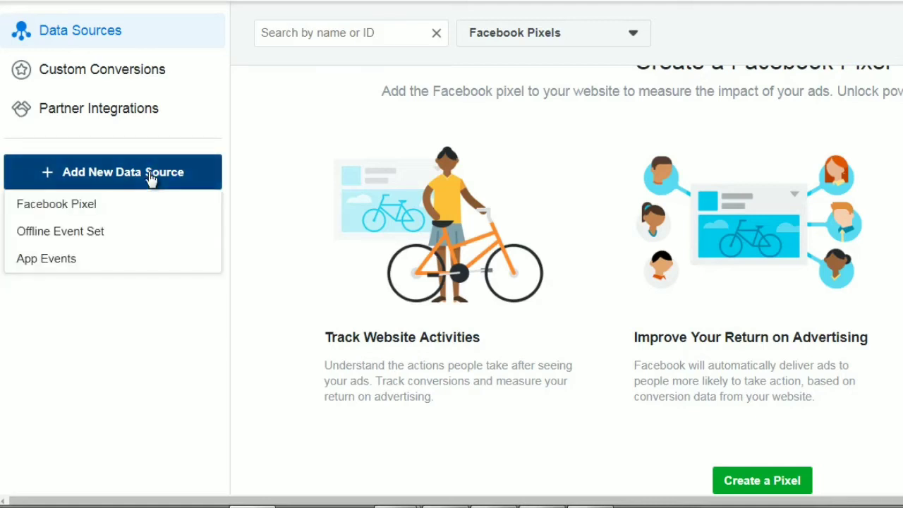
{"action": "left_click", "coordinate": [100, 211]}
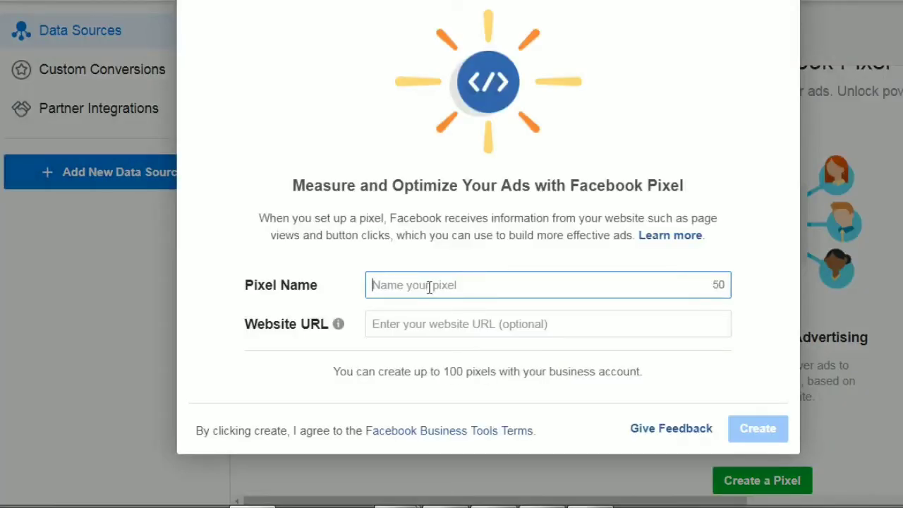
{"action": "type", "text": "Scu"}
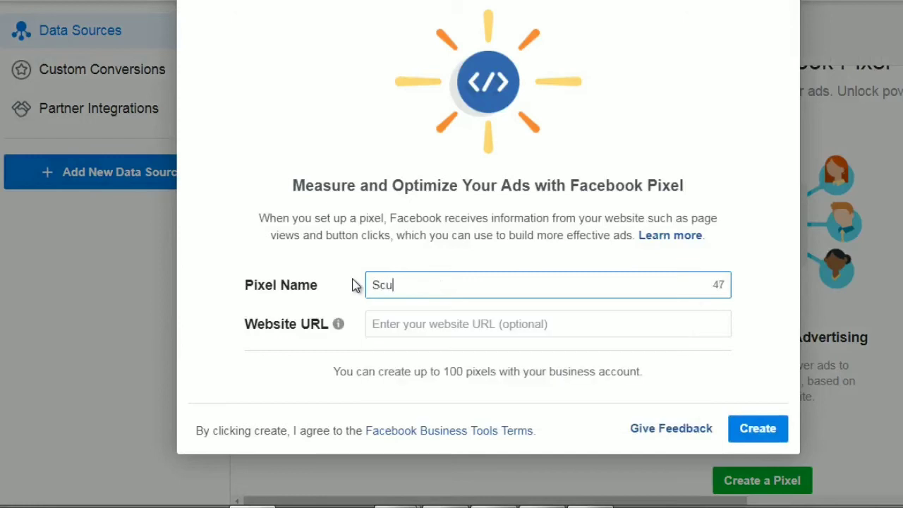
{"action": "type", "text": "ba Diving Pixel"}
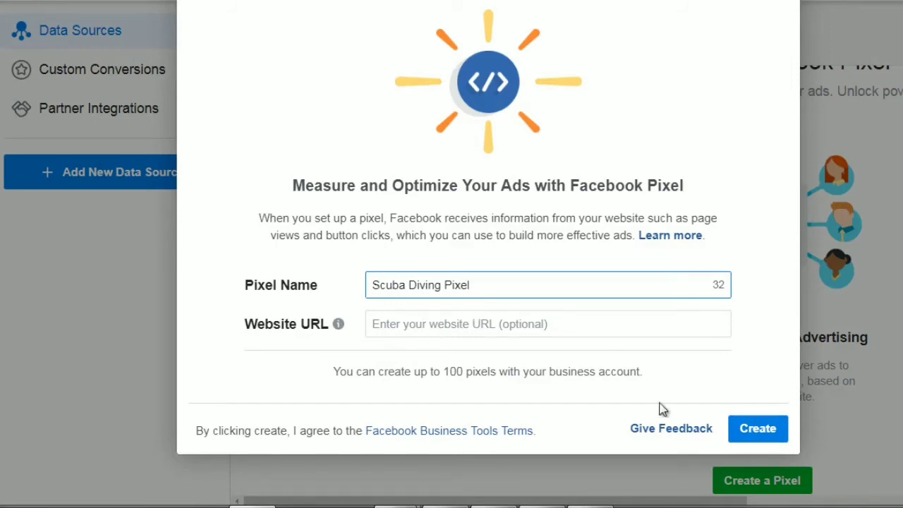
{"action": "left_click", "coordinate": [758, 429]}
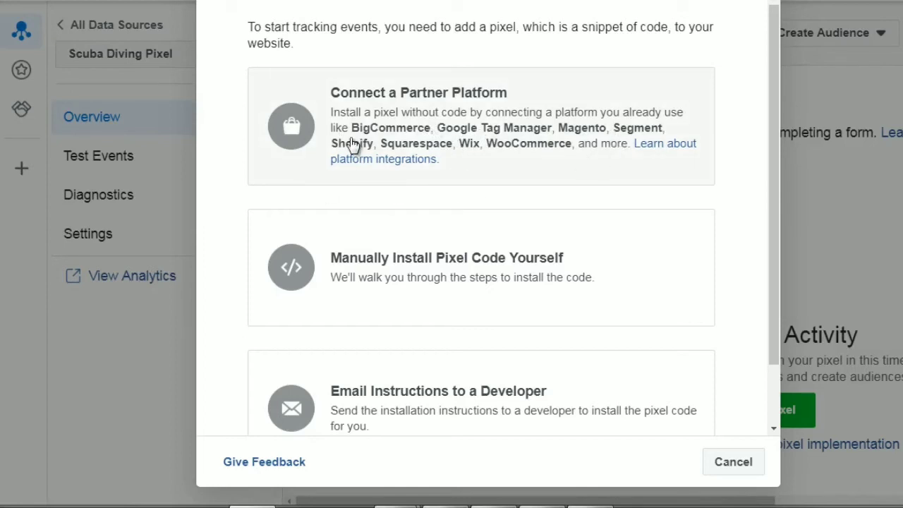
Step: Choose to install the pixel code manually, and copy the base pixel code from the header installation instructions
{"action": "scroll", "coordinate": [350, 145], "scroll_direction": "down", "scroll_amount": 1}
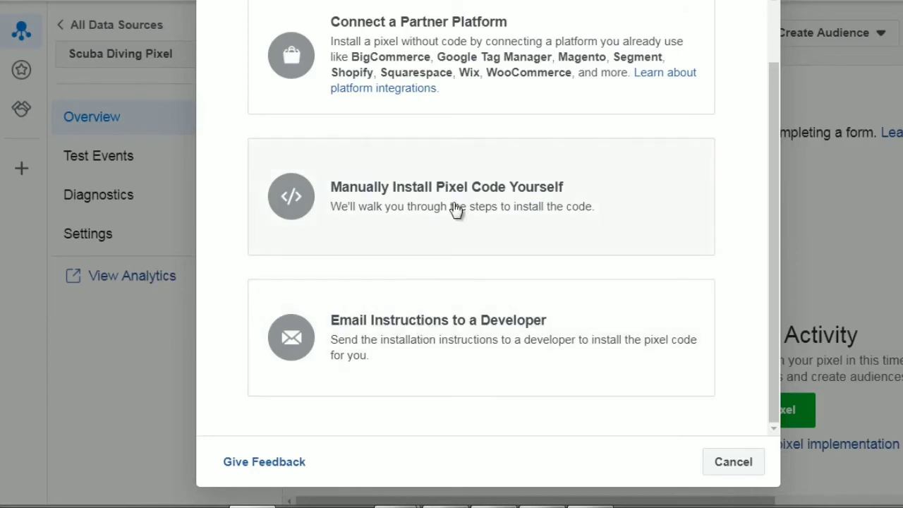
{"action": "left_click", "coordinate": [443, 203]}
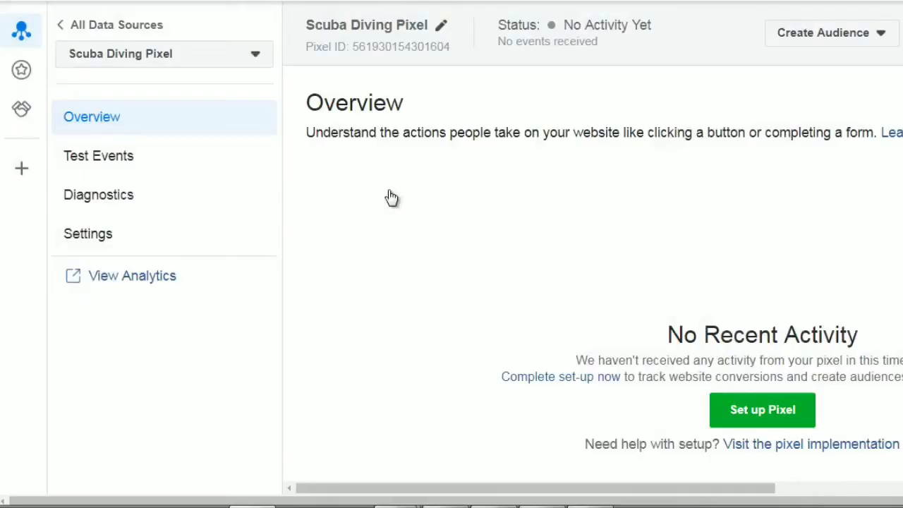
{"action": "scroll", "coordinate": [392, 195], "scroll_direction": "down", "scroll_amount": 2}
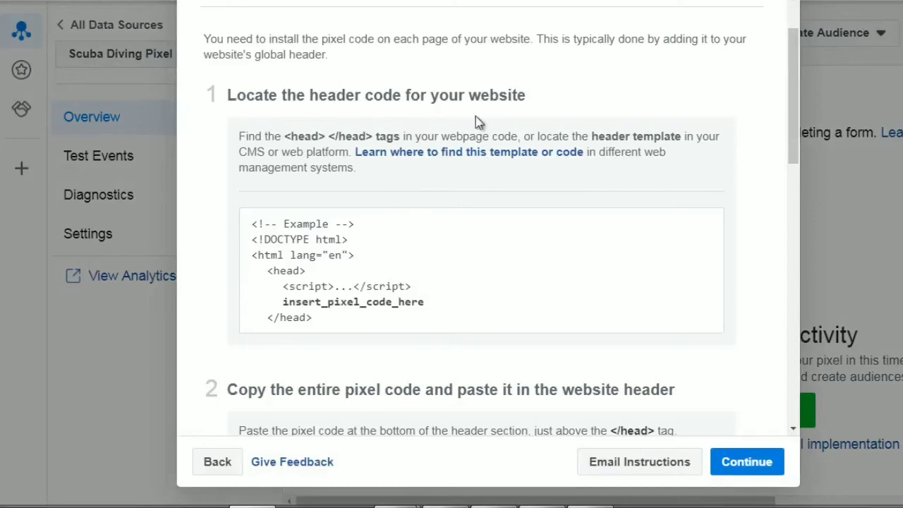
{"action": "scroll", "coordinate": [440, 170], "scroll_direction": "down", "scroll_amount": 2}
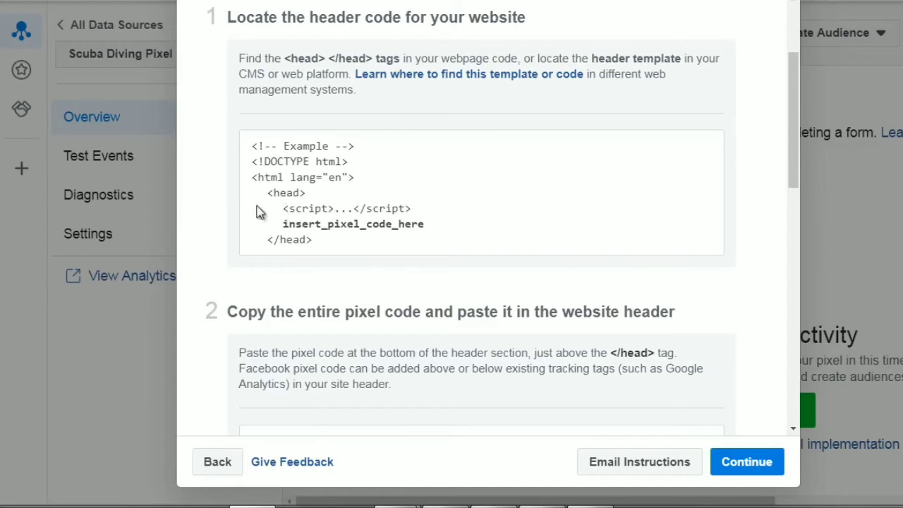
{"action": "scroll", "coordinate": [343, 226], "scroll_direction": "down", "scroll_amount": 3}
{"action": "mouse_move", "coordinate": [355, 223]}
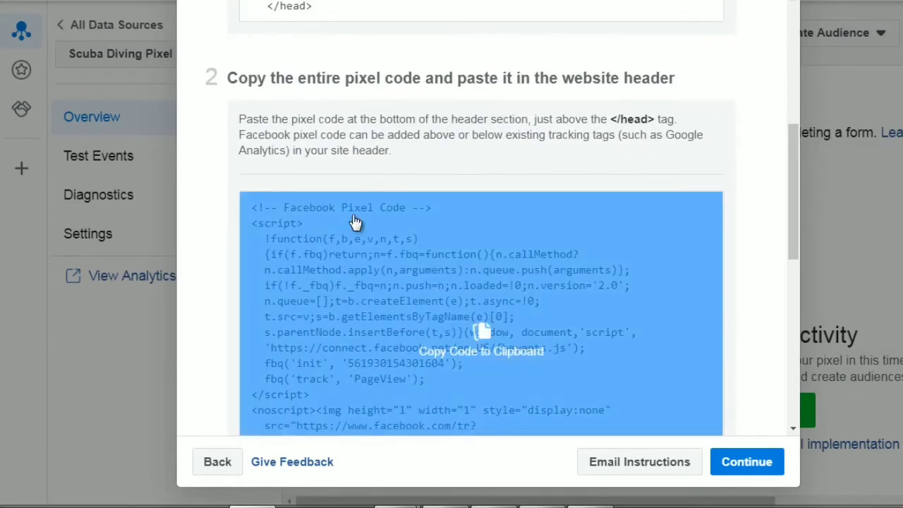
{"action": "scroll", "coordinate": [355, 223], "scroll_direction": "up", "scroll_amount": 3}
{"action": "left_click", "coordinate": [410, 385]}
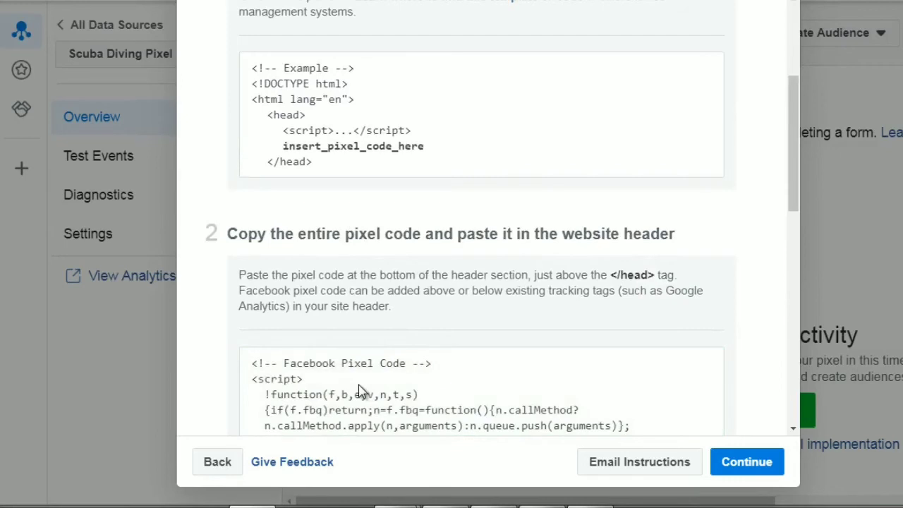
Step: Continue to event setup with manual event code installation and review the Ecommerce and Retail event list
{"action": "left_click", "coordinate": [752, 466]}
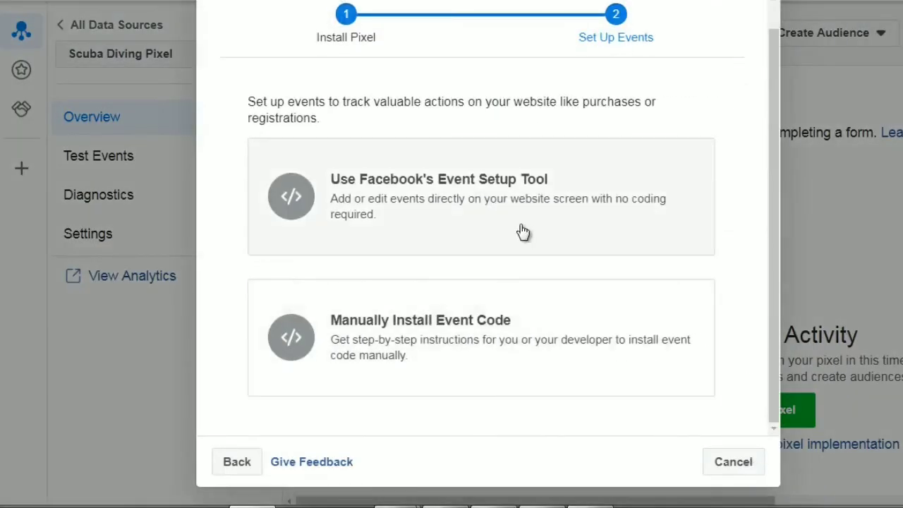
{"action": "left_click", "coordinate": [459, 209]}
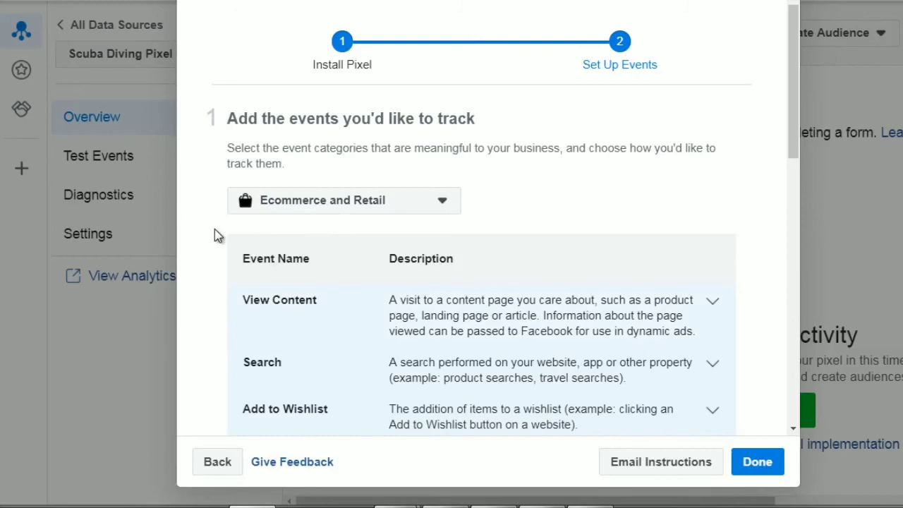
{"action": "scroll", "coordinate": [215, 233], "scroll_direction": "down", "scroll_amount": 3}
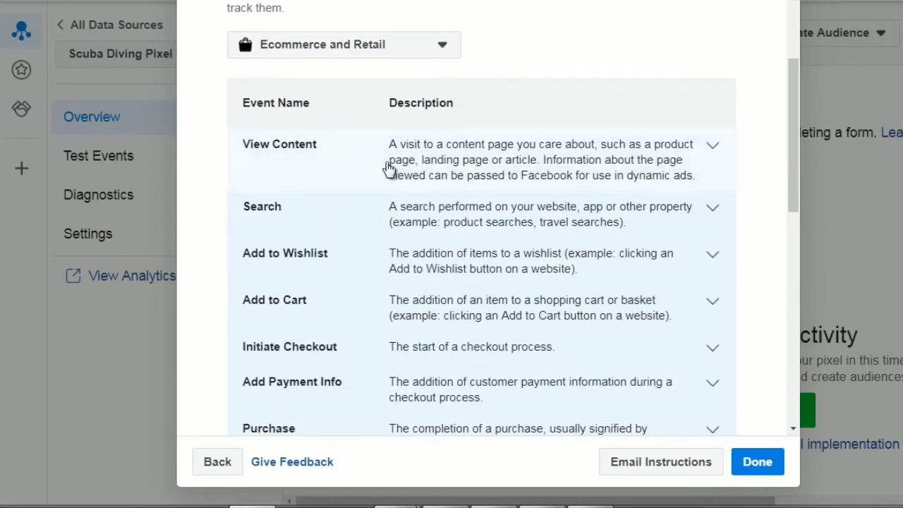
{"action": "scroll", "coordinate": [389, 202], "scroll_direction": "down", "scroll_amount": 3}
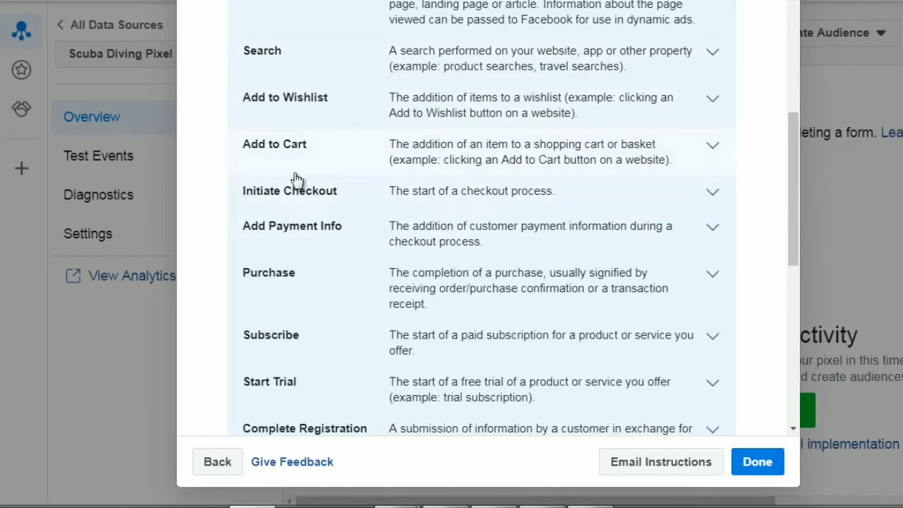
{"action": "scroll", "coordinate": [320, 202], "scroll_direction": "down", "scroll_amount": 2}
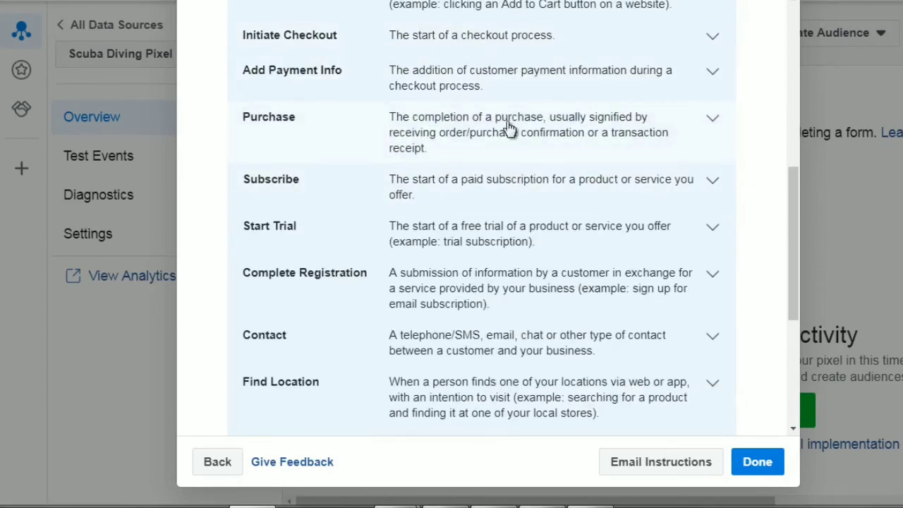
Step: Expand the Purchase event and review its event code, placement instructions and test section
{"action": "left_click", "coordinate": [509, 129]}
{"action": "scroll", "coordinate": [459, 228], "scroll_direction": "down", "scroll_amount": 6}
{"action": "scroll", "coordinate": [459, 228], "scroll_direction": "down", "scroll_amount": 3}
{"action": "mouse_move", "coordinate": [347, 203]}
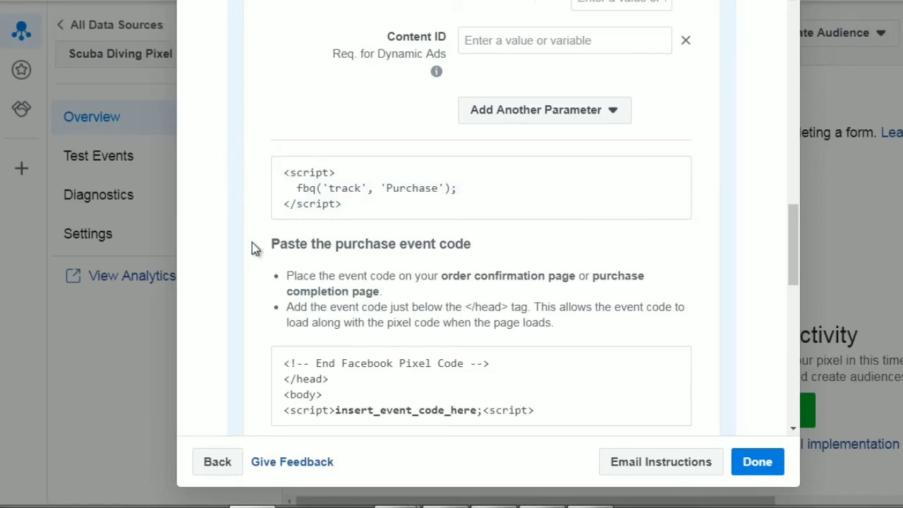
{"action": "mouse_move", "coordinate": [374, 197]}
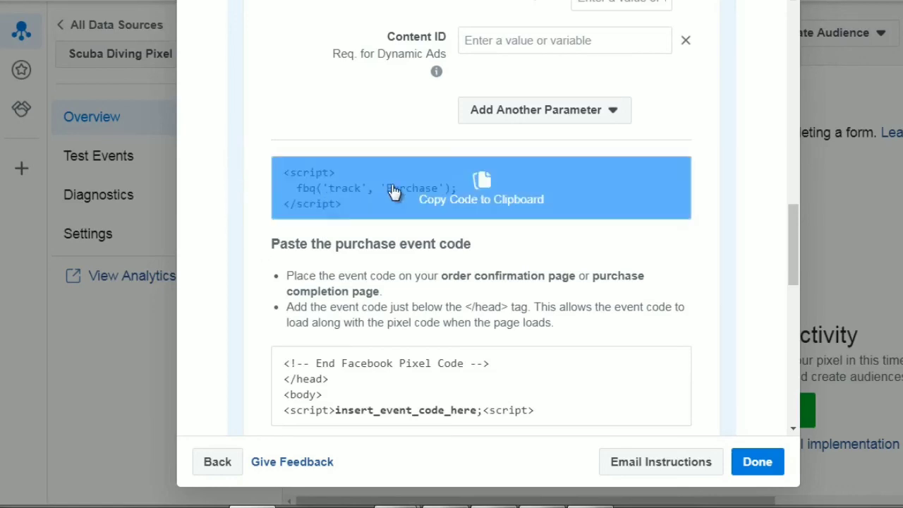
{"action": "scroll", "coordinate": [245, 200], "scroll_direction": "down", "scroll_amount": 4}
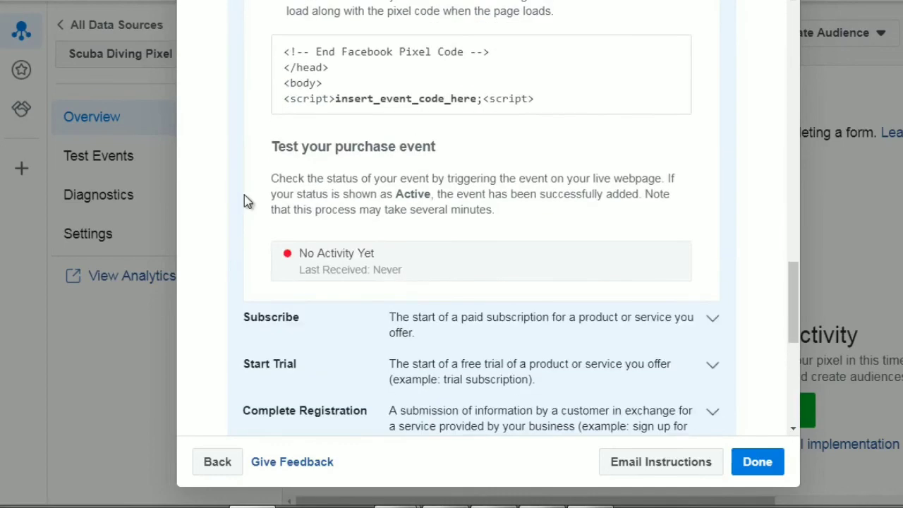
Step: Expand the Subscribe event and examine its parameters, event code and instructions for placing and testing it
{"action": "scroll", "coordinate": [244, 201], "scroll_direction": "down", "scroll_amount": 2}
{"action": "left_click", "coordinate": [316, 178]}
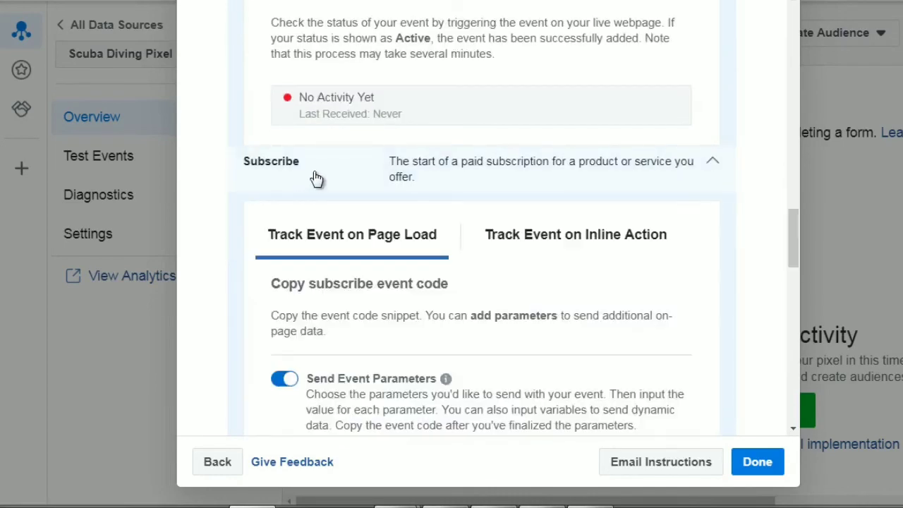
{"action": "scroll", "coordinate": [239, 275], "scroll_direction": "down", "scroll_amount": 5}
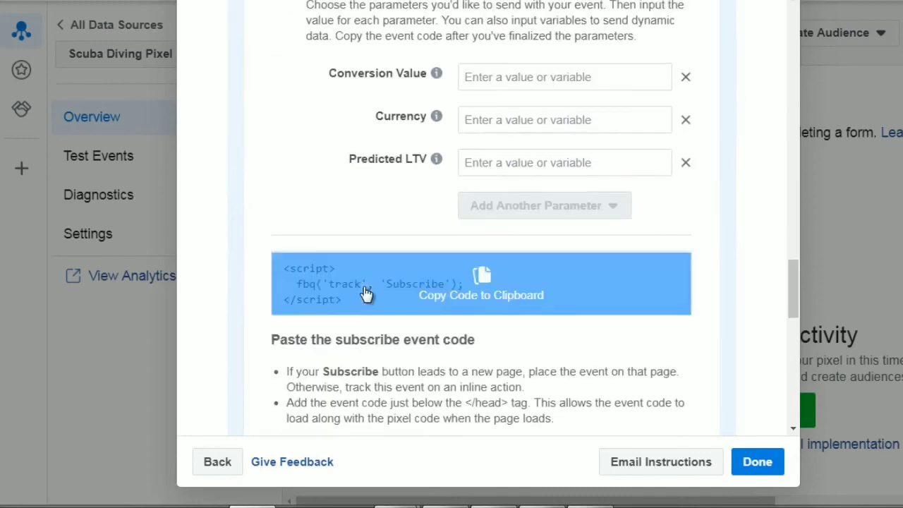
{"action": "scroll", "coordinate": [247, 254], "scroll_direction": "down", "scroll_amount": 2}
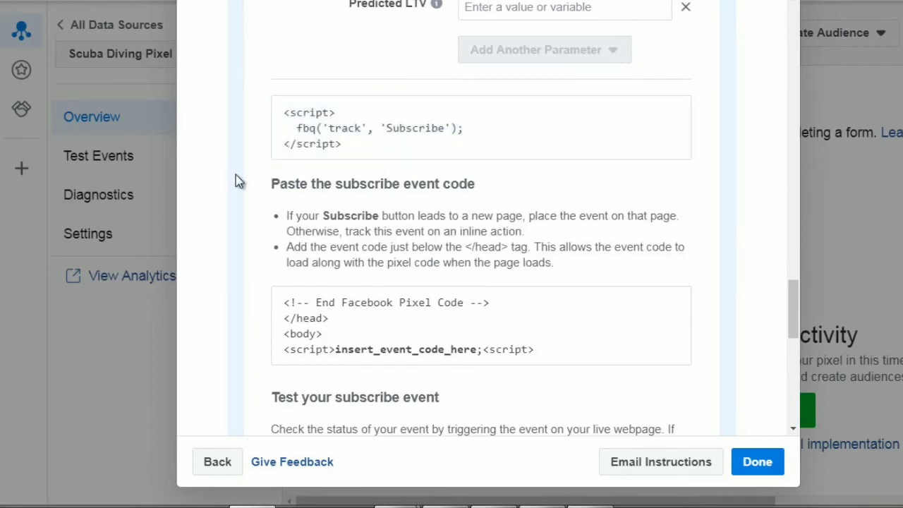
{"action": "scroll", "coordinate": [248, 206], "scroll_direction": "down", "scroll_amount": 6}
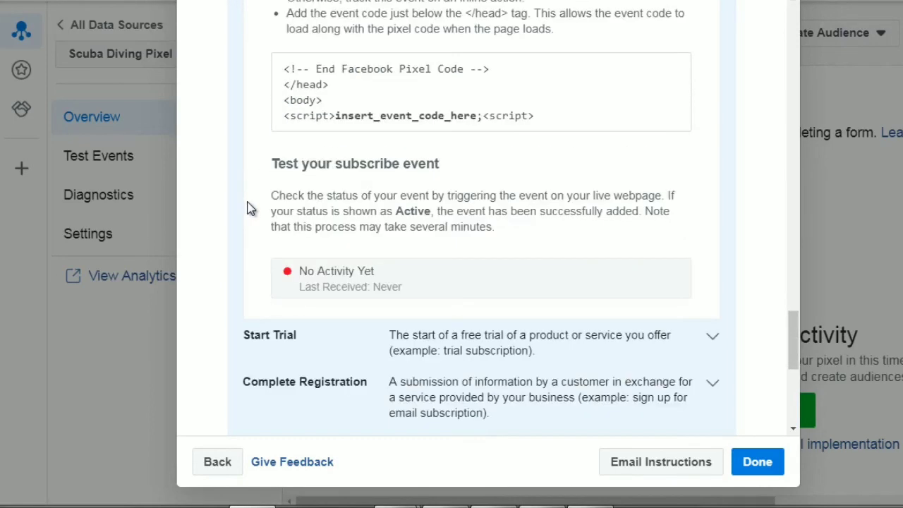
Step: Return to the start of the event list, expand the View Content event and examine its event code and placement instructions
{"action": "scroll", "coordinate": [289, 221], "scroll_direction": "up", "scroll_amount": 15}
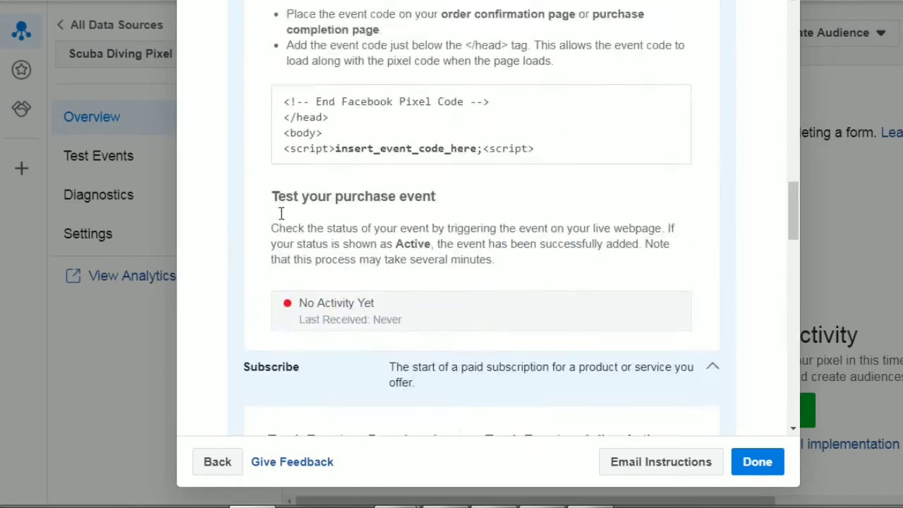
{"action": "scroll", "coordinate": [282, 212], "scroll_direction": "up", "scroll_amount": 10}
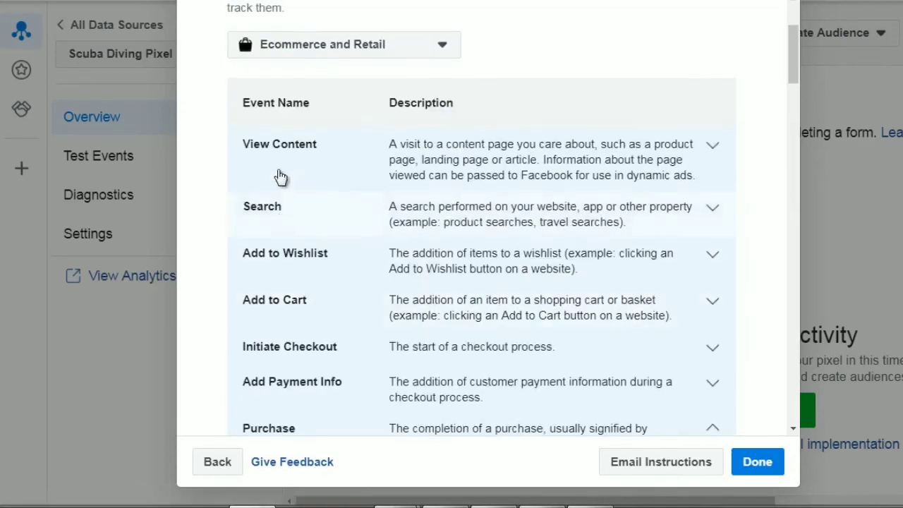
{"action": "left_click", "coordinate": [282, 166]}
{"action": "scroll", "coordinate": [220, 181], "scroll_direction": "down", "scroll_amount": 7}
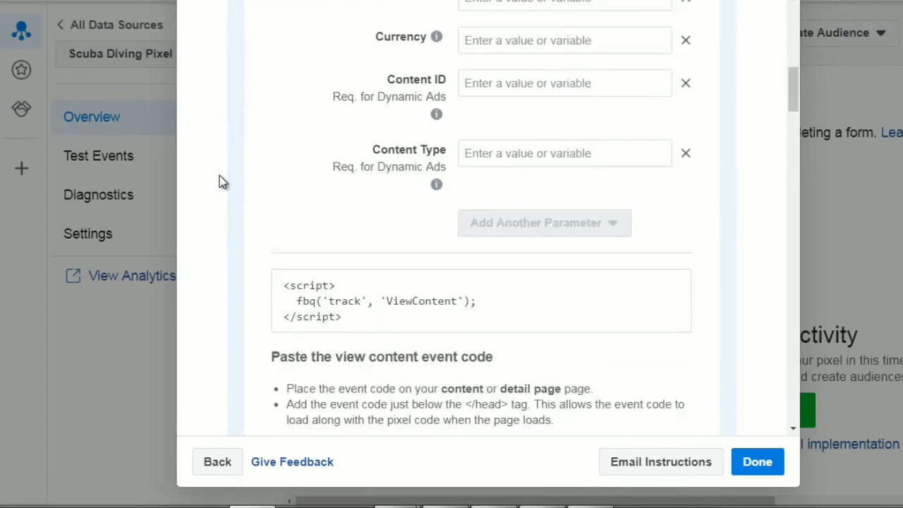
{"action": "scroll", "coordinate": [220, 181], "scroll_direction": "down", "scroll_amount": 2}
{"action": "mouse_move", "coordinate": [322, 172]}
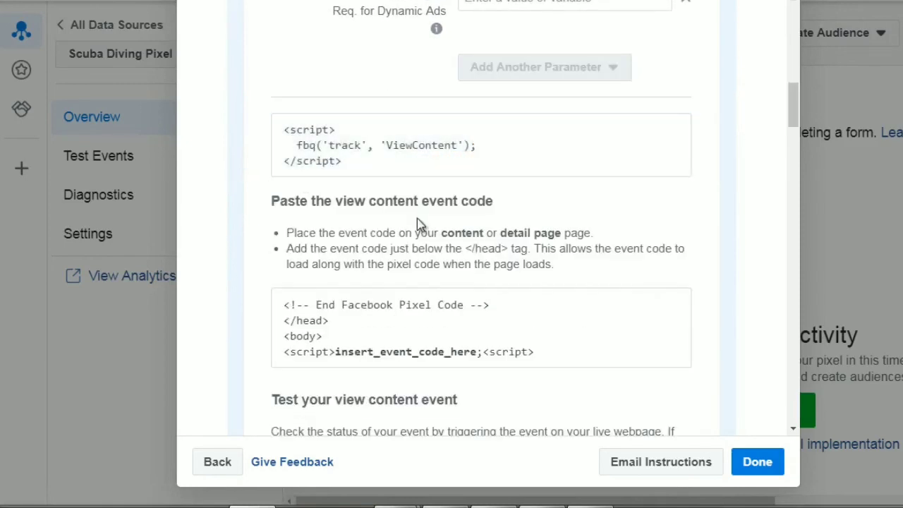
{"action": "mouse_move", "coordinate": [391, 179]}
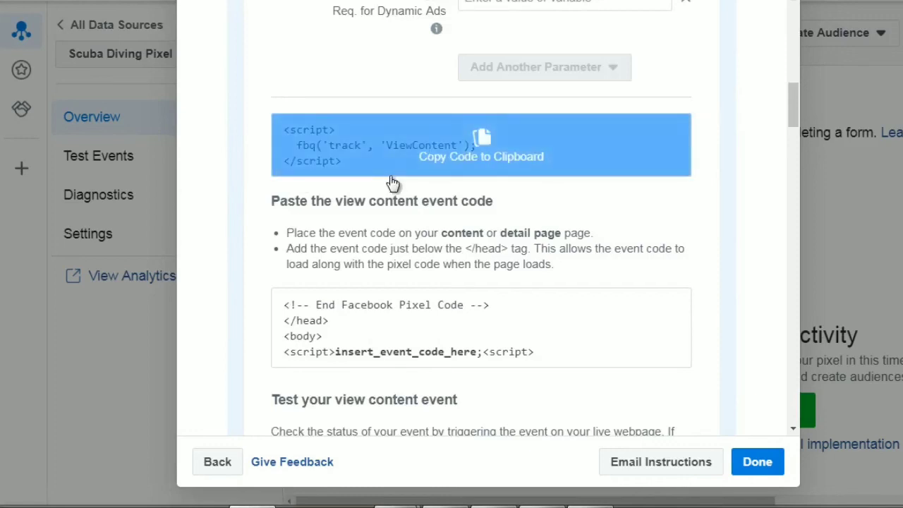